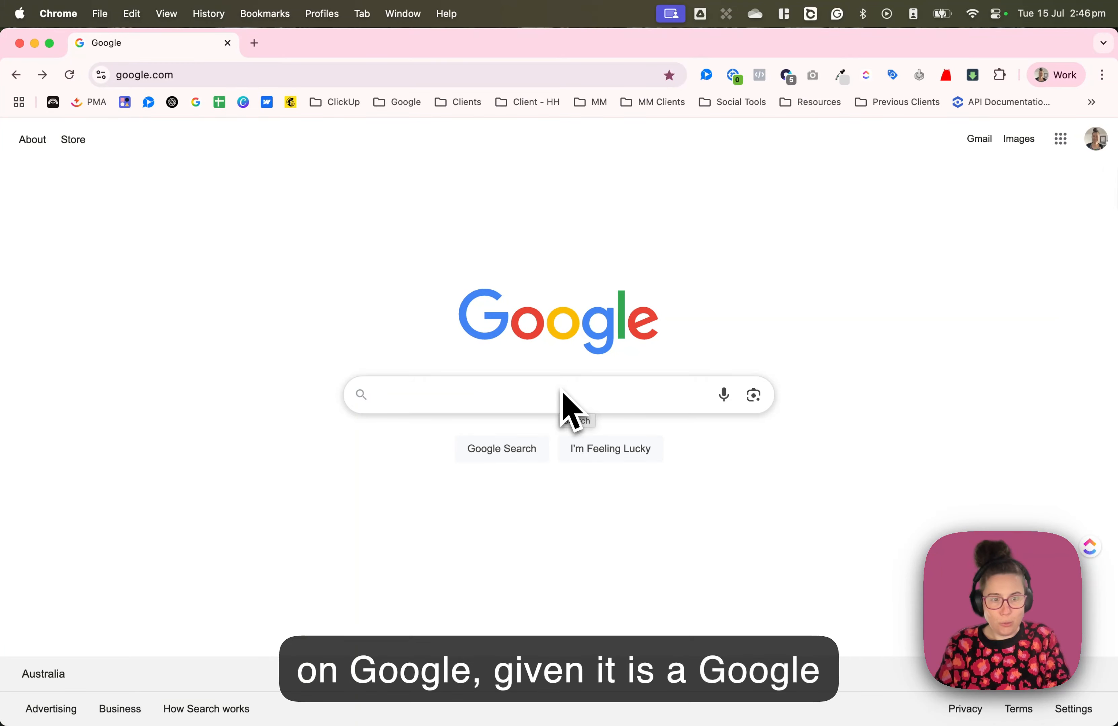
Step: Search Google for "google search console", open the Google Search Console Tools result and start Search Console
{"action": "type", "text": "o"}
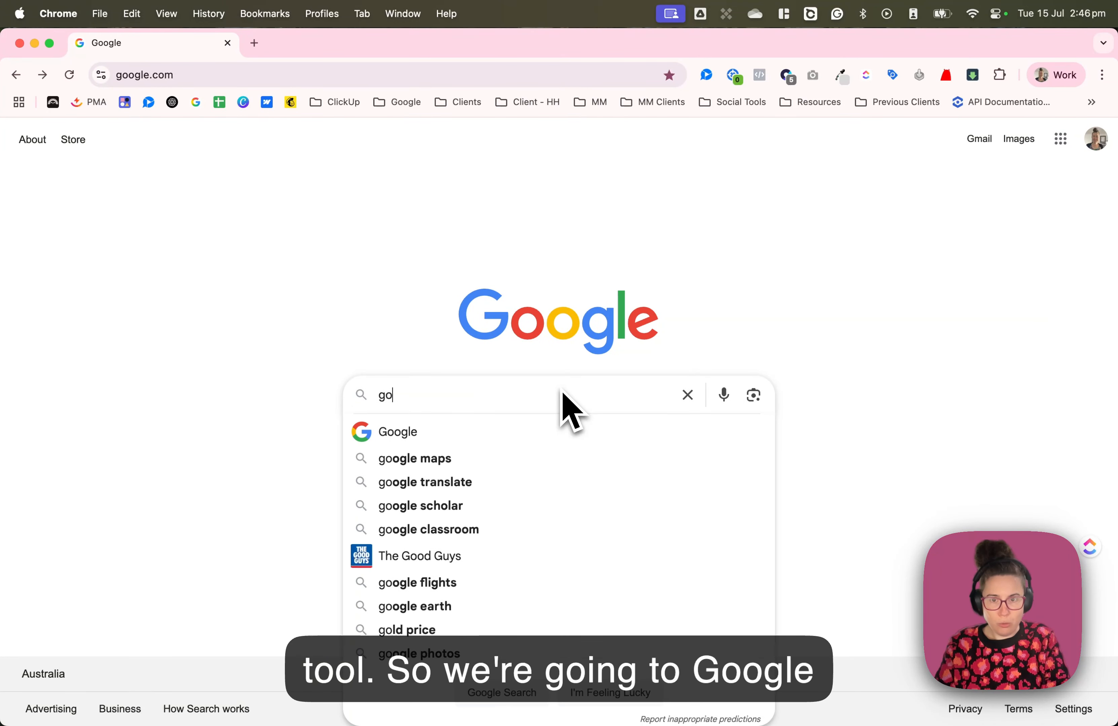
{"action": "type", "text": "ogle search"}
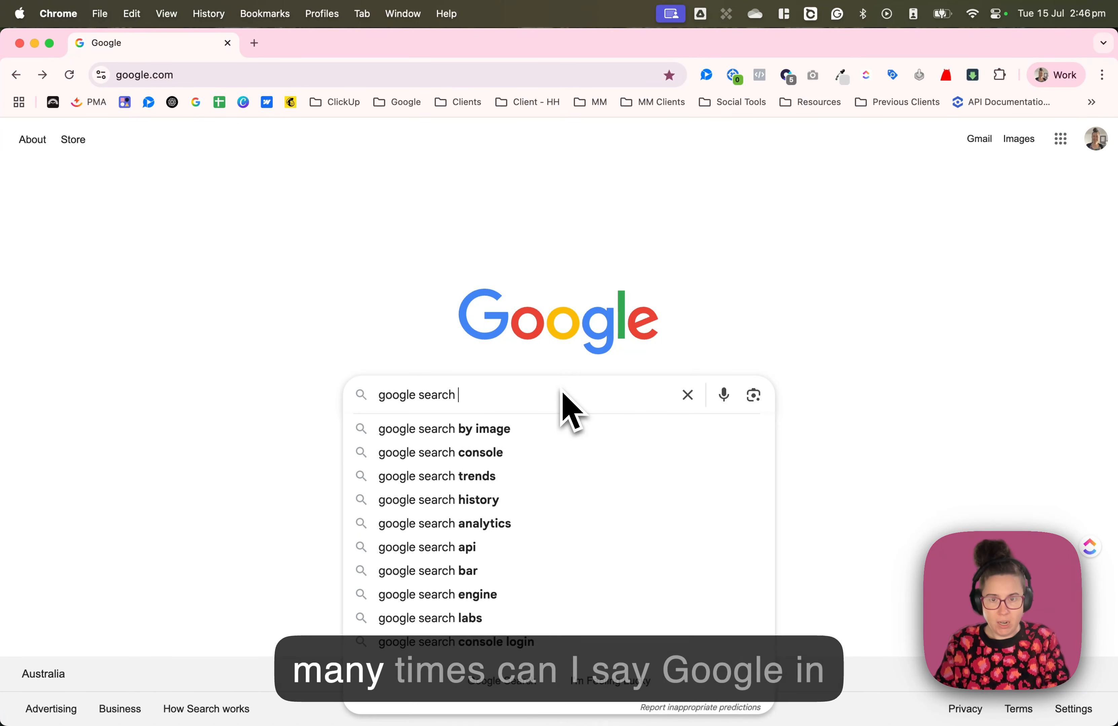
{"action": "left_click", "coordinate": [473, 453]}
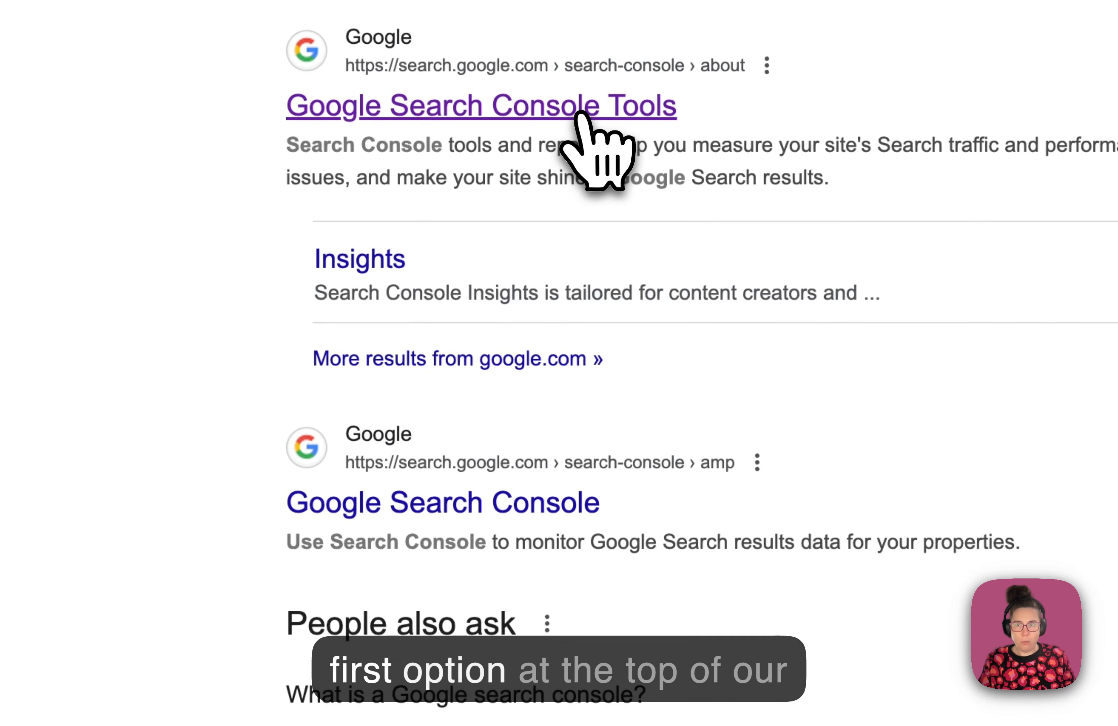
{"action": "left_click", "coordinate": [580, 116]}
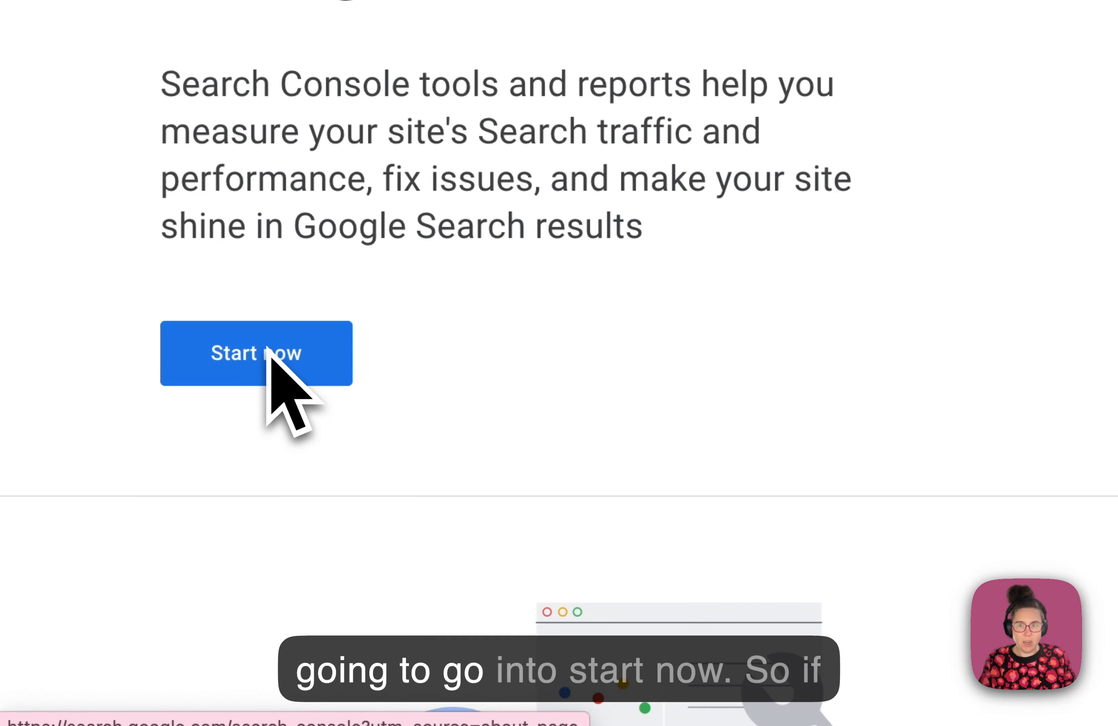
{"action": "left_click", "coordinate": [268, 351]}
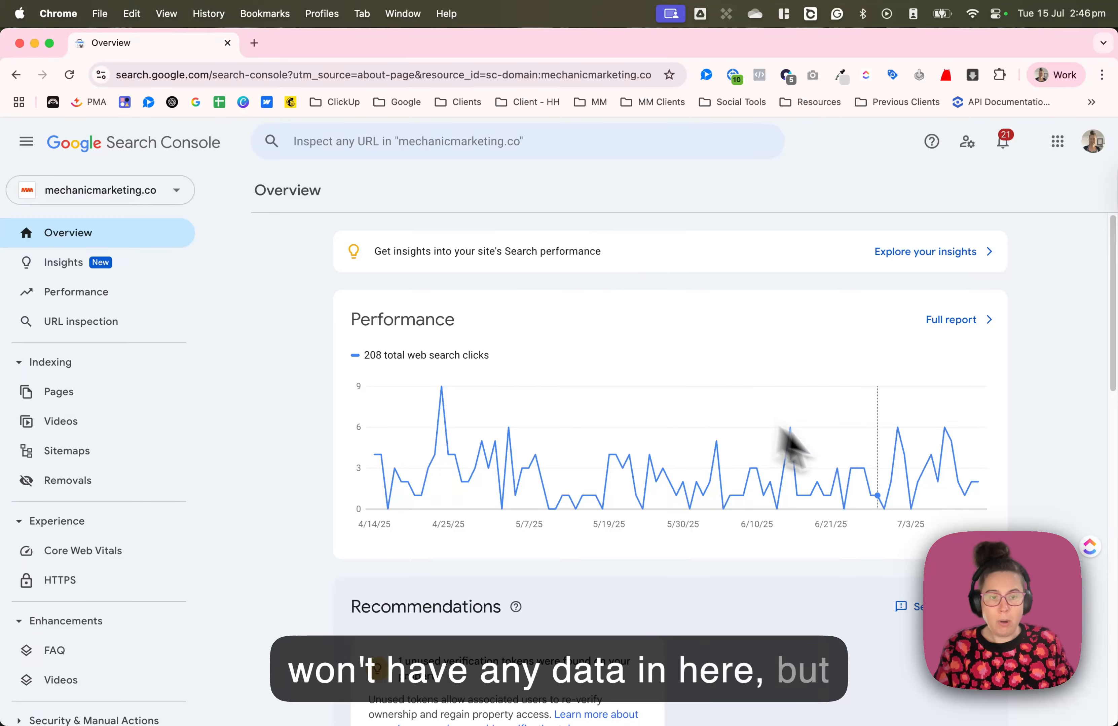
Step: Add a new domain property for sellvegan.com and choose the Any DNS provider instructions for verifying ownership
{"action": "mouse_move", "coordinate": [754, 445]}
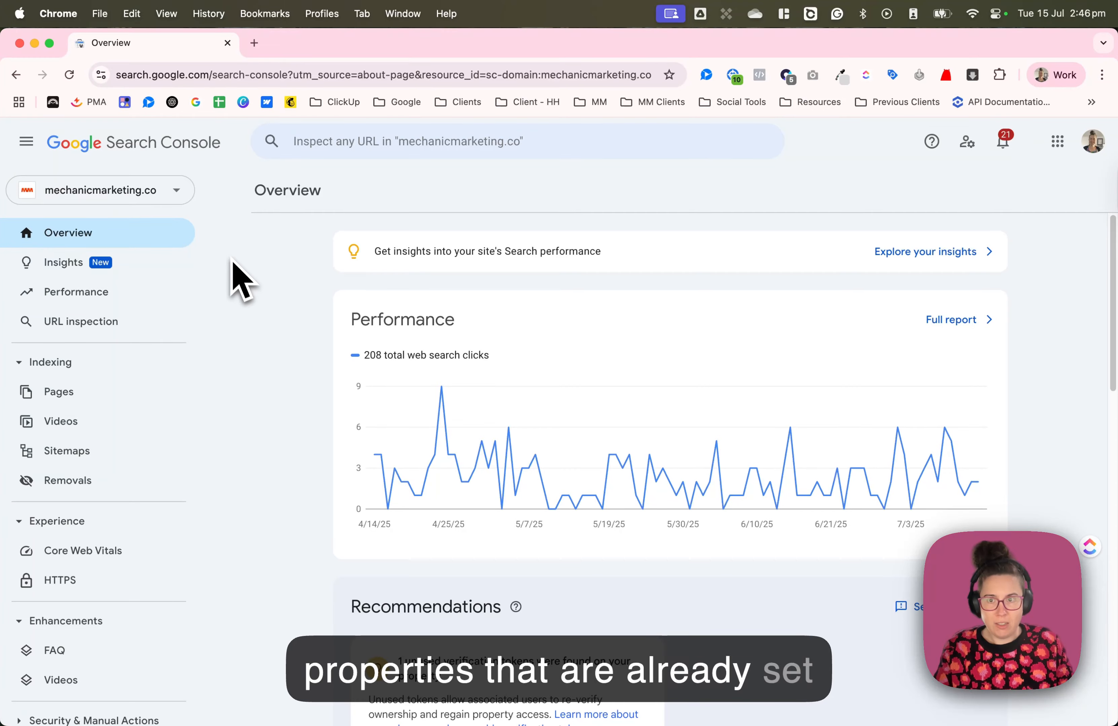
{"action": "left_click", "coordinate": [165, 198]}
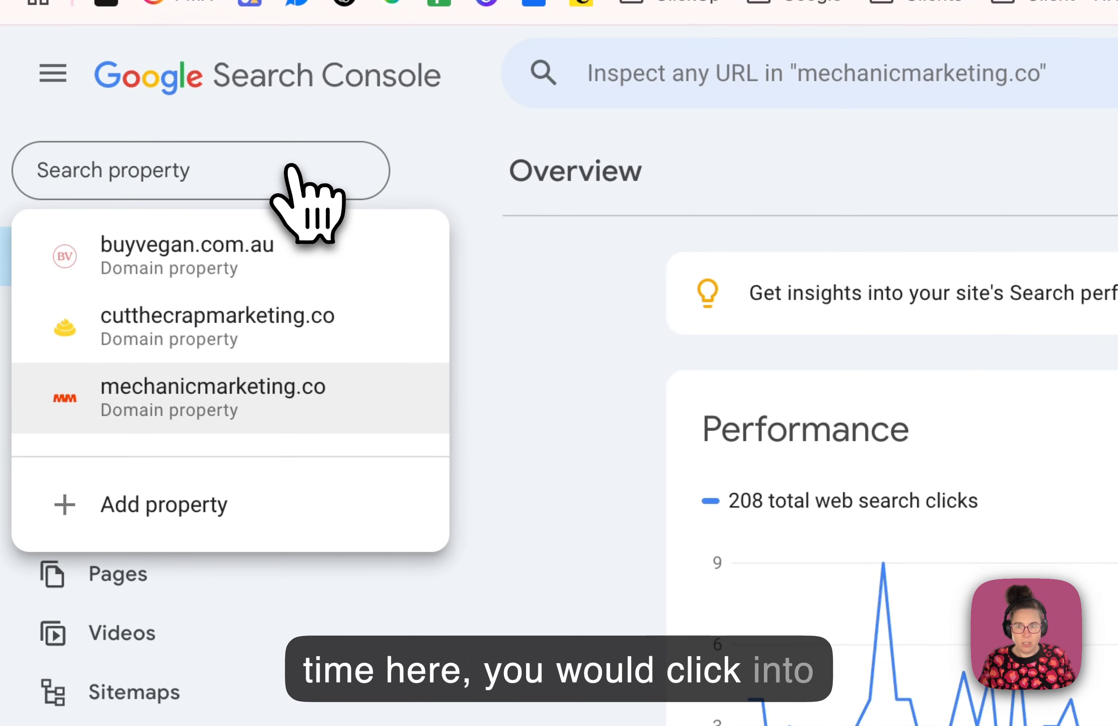
{"action": "left_click", "coordinate": [201, 512]}
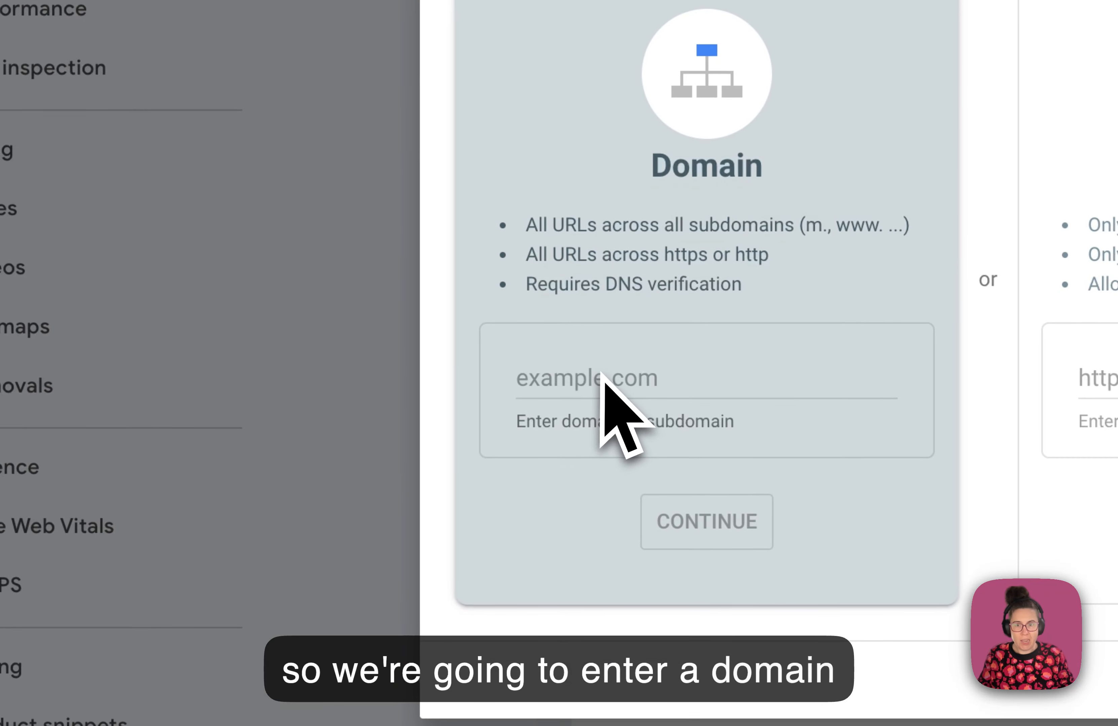
{"action": "left_click", "coordinate": [206, 455]}
{"action": "type", "text": "sellvegan.com"}
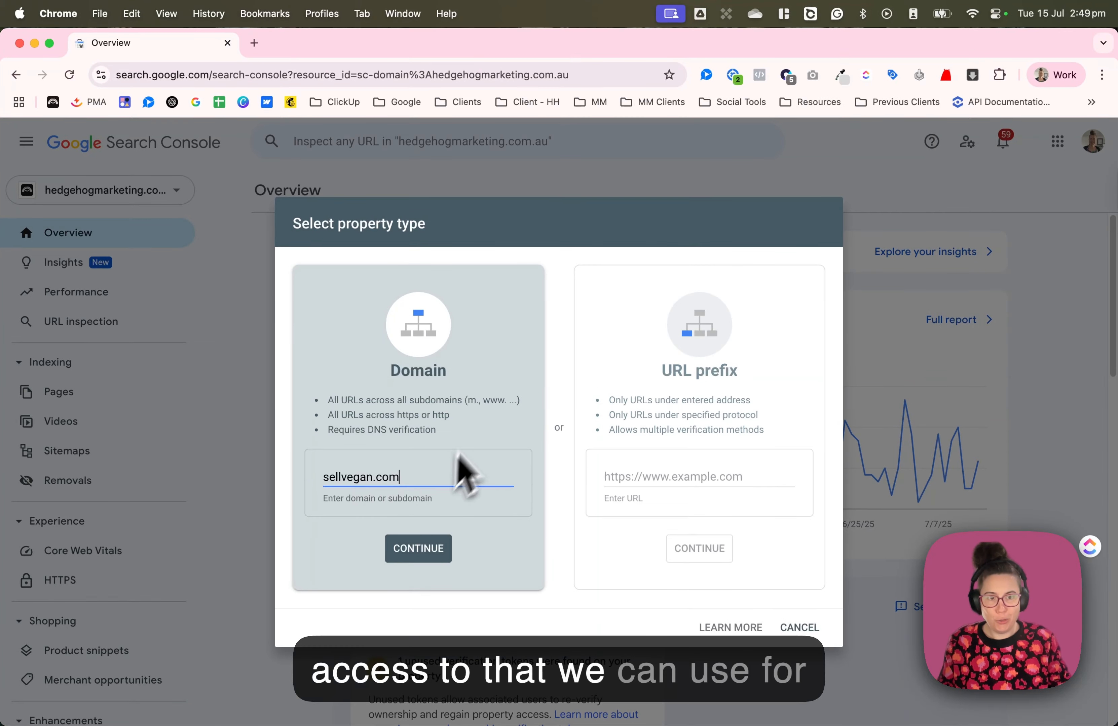
{"action": "left_click", "coordinate": [431, 564]}
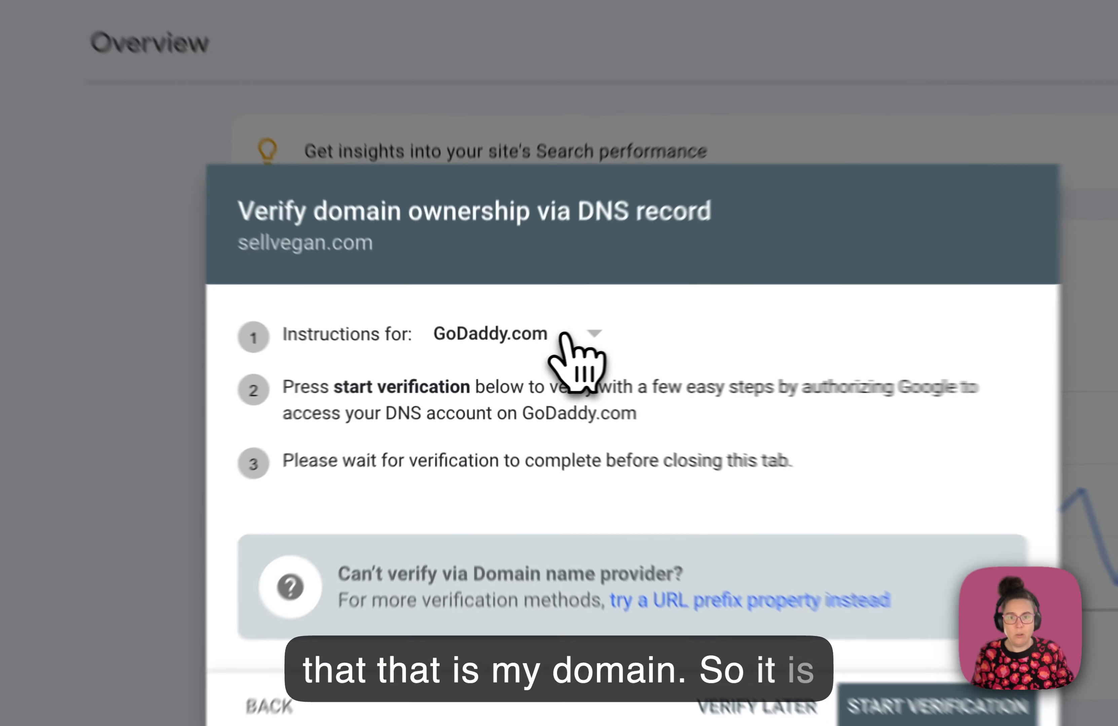
{"action": "left_click", "coordinate": [564, 336]}
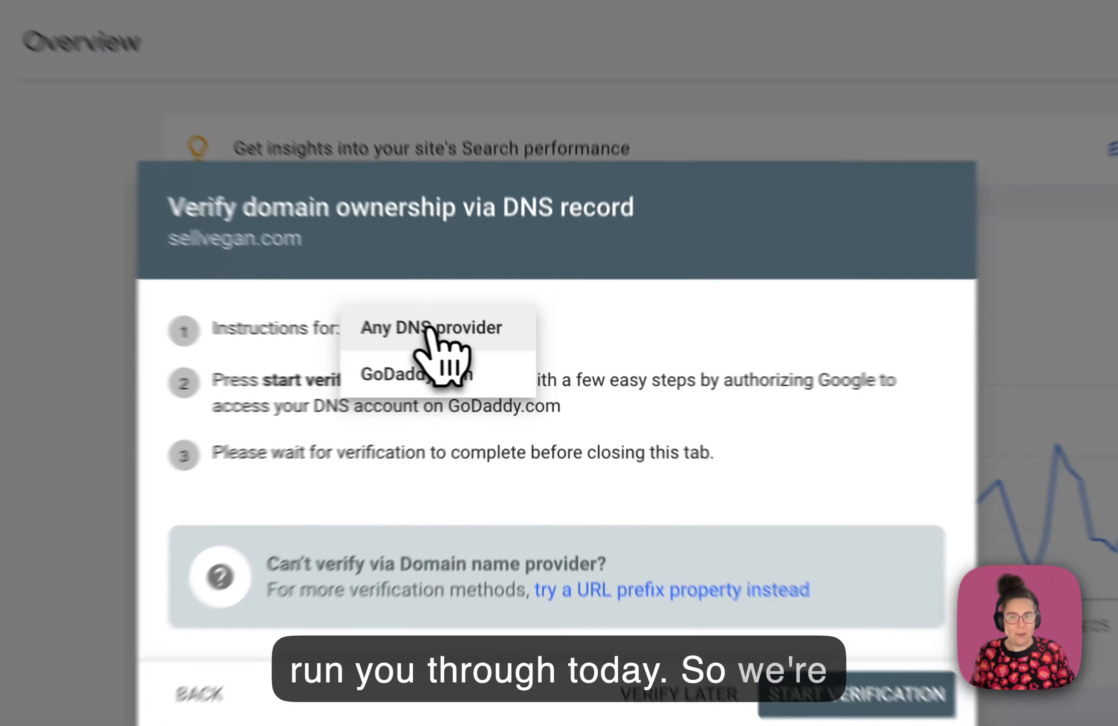
{"action": "left_click", "coordinate": [488, 353]}
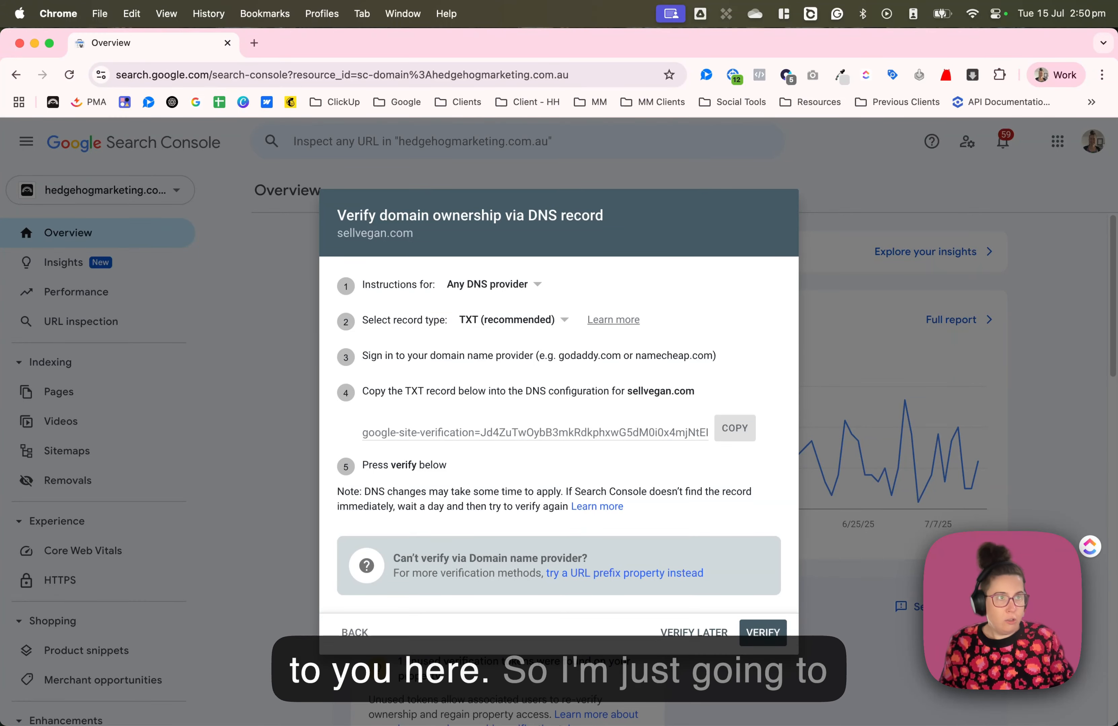
Step: Switch to GoDaddy, open DNS management for sellvegan.com and start a new DNS record of type TXT
{"action": "left_click_drag", "start_coordinate": [1116, 66], "coordinate": [391, 75]}
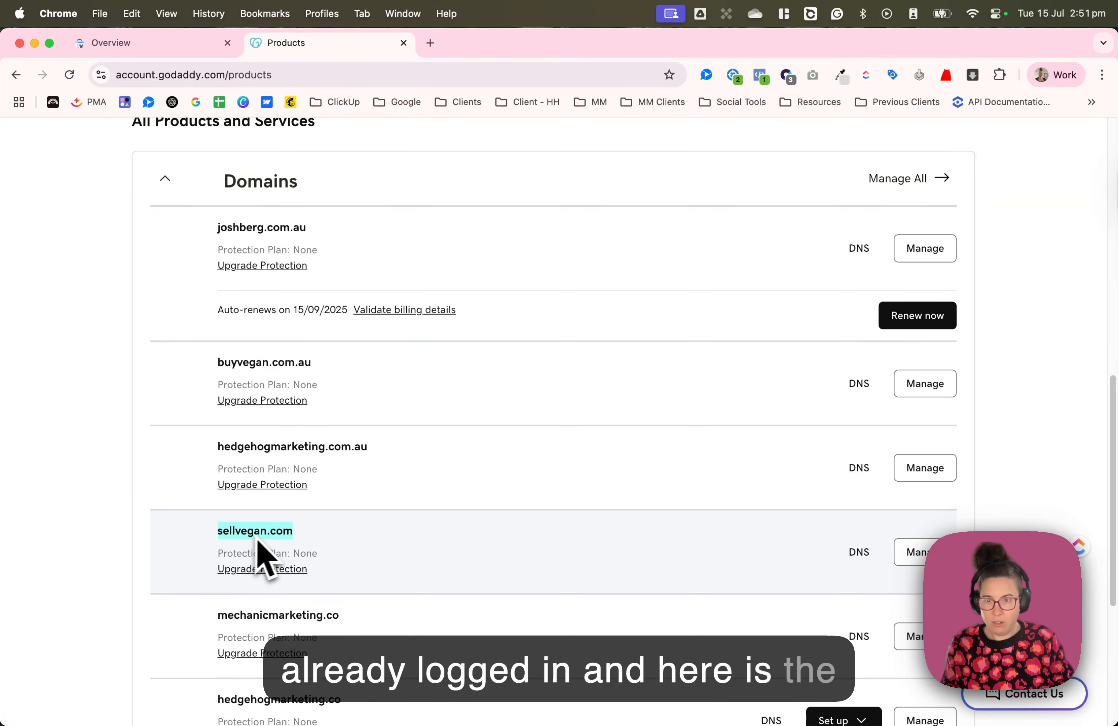
{"action": "left_click", "coordinate": [859, 562]}
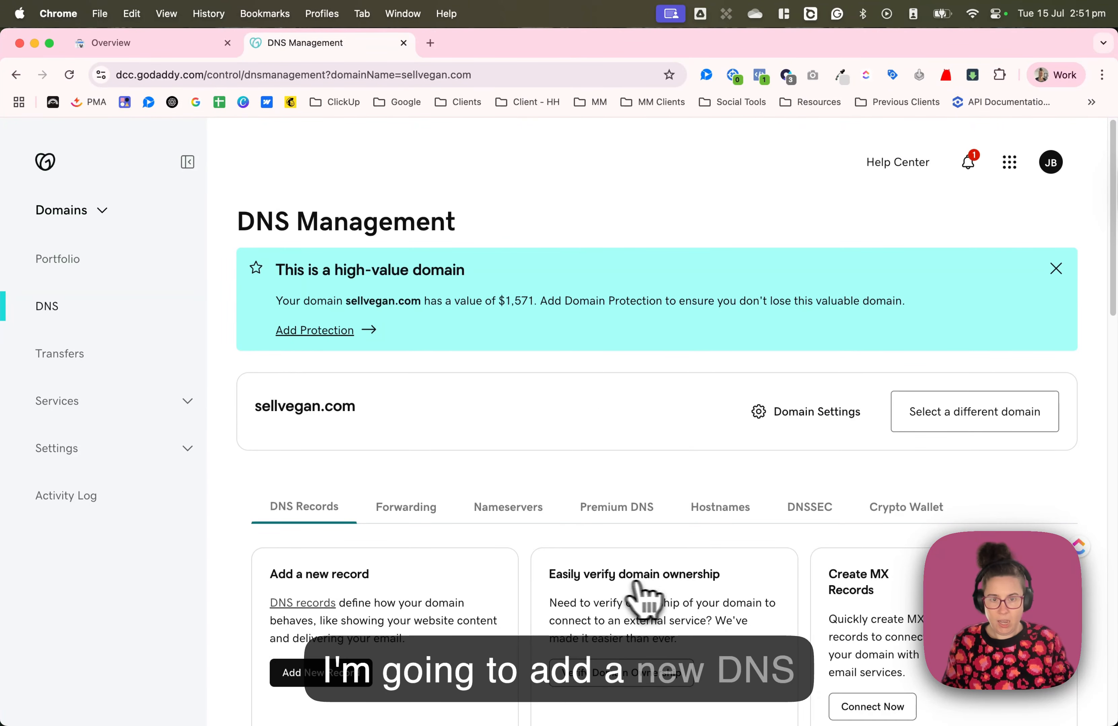
{"action": "scroll", "coordinate": [354, 693], "scroll_direction": "down", "scroll_amount": 2}
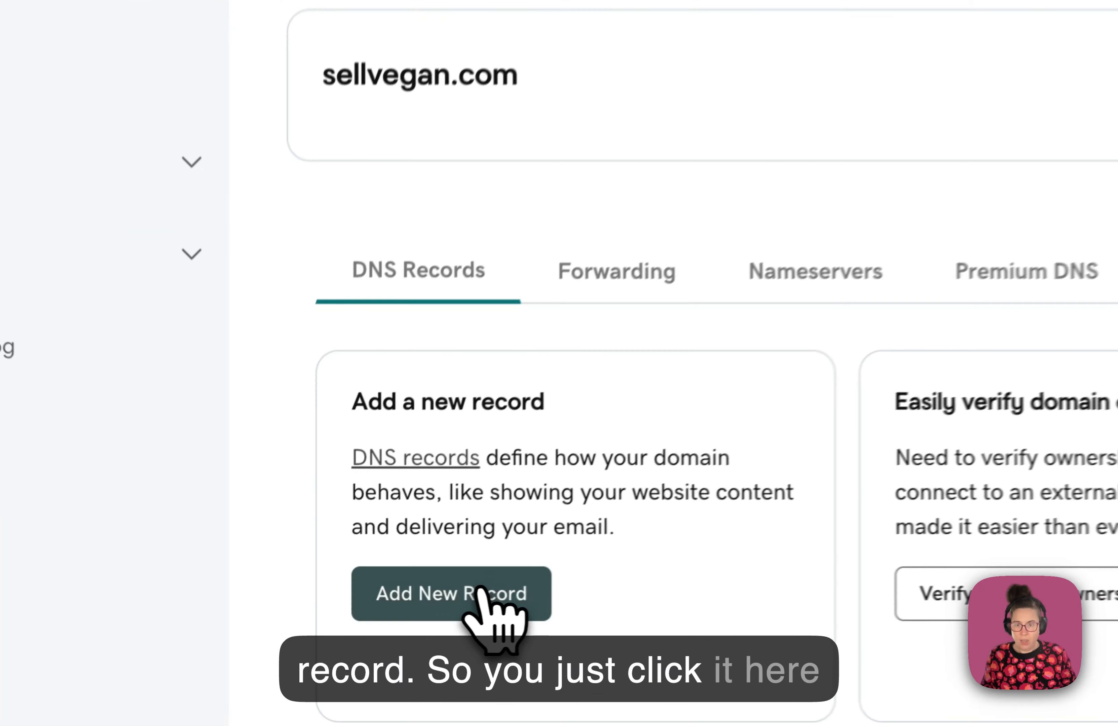
{"action": "left_click", "coordinate": [341, 630]}
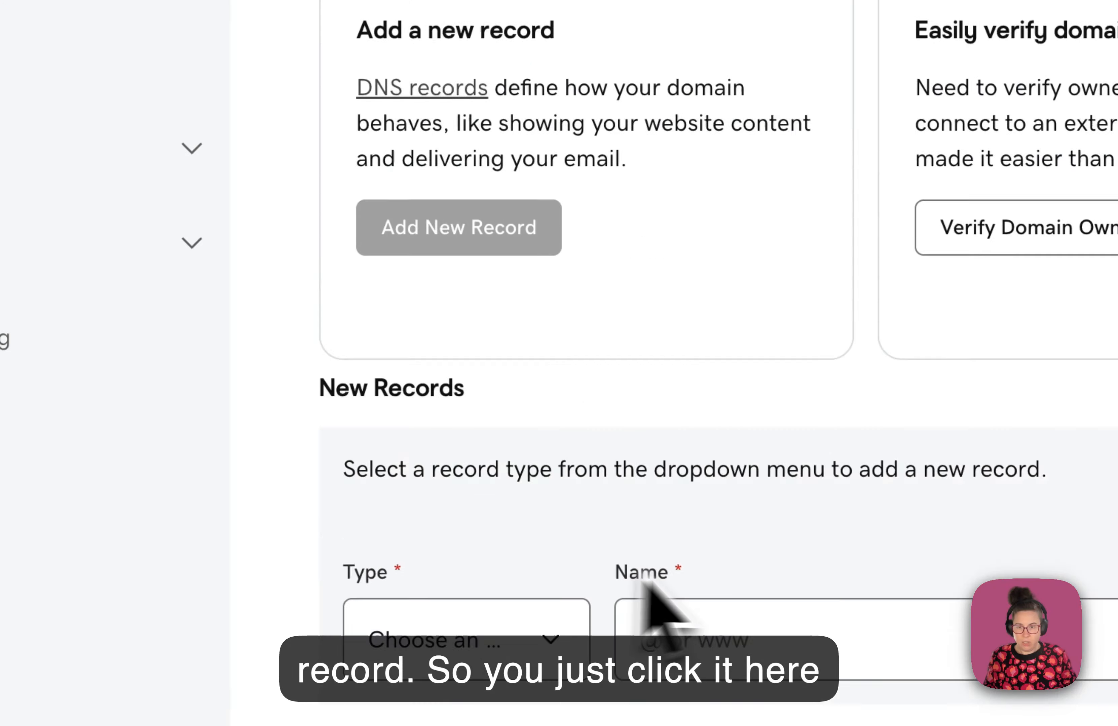
{"action": "scroll", "coordinate": [726, 564], "scroll_direction": "down", "scroll_amount": 1}
{"action": "left_click", "coordinate": [542, 419]}
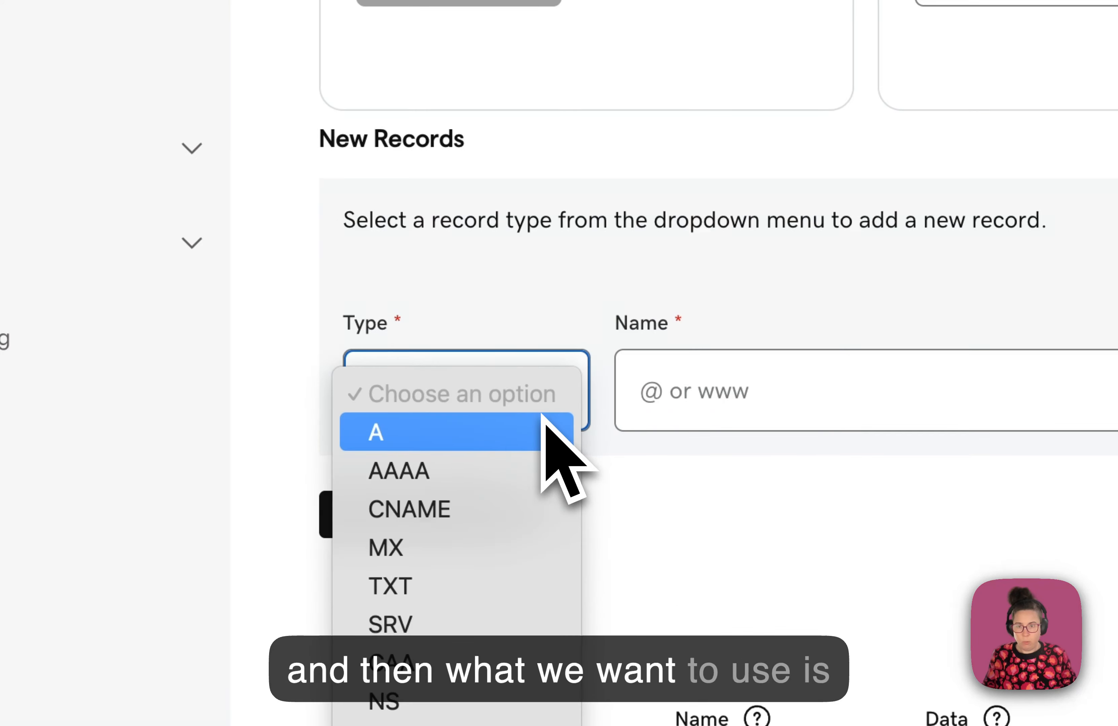
{"action": "left_click", "coordinate": [395, 589]}
Step: Copy the site verification token from Search Console and paste it as the value of the new TXT record
{"action": "left_click", "coordinate": [237, 118]}
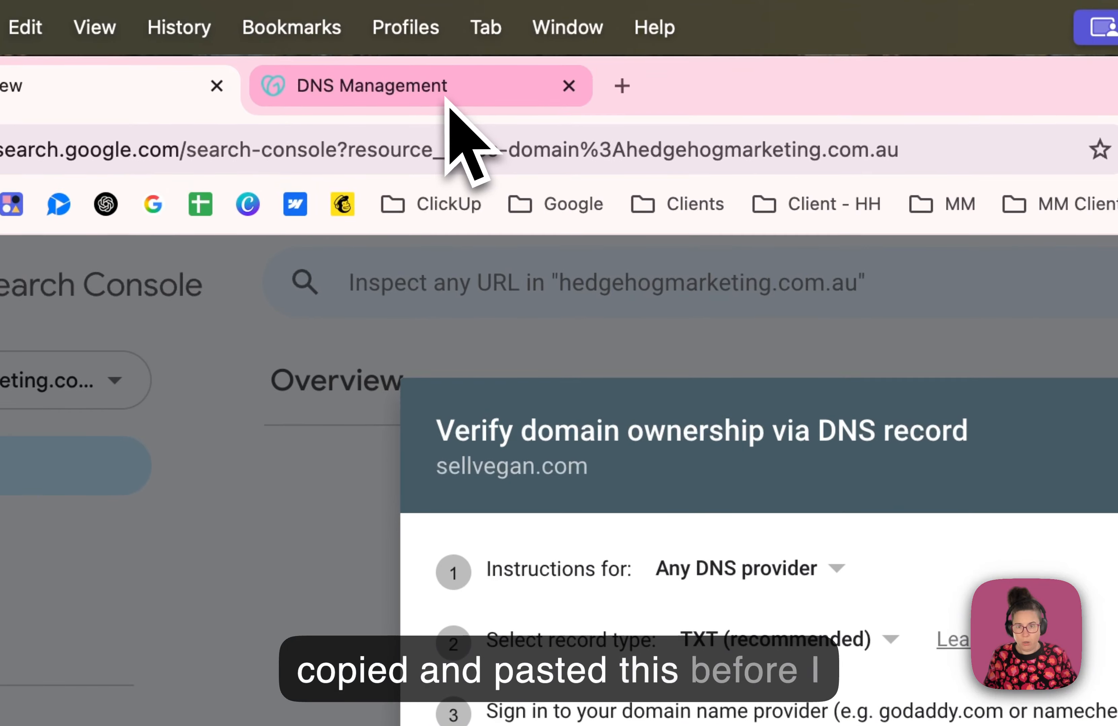
{"action": "left_click", "coordinate": [448, 105]}
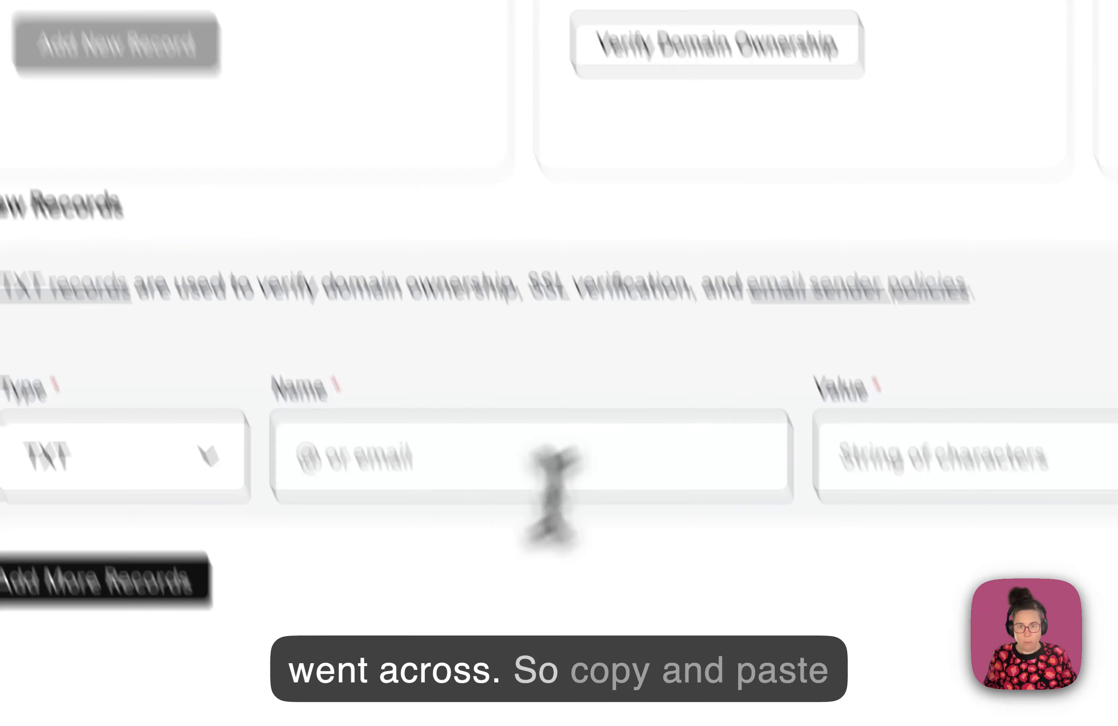
{"action": "left_click", "coordinate": [835, 349]}
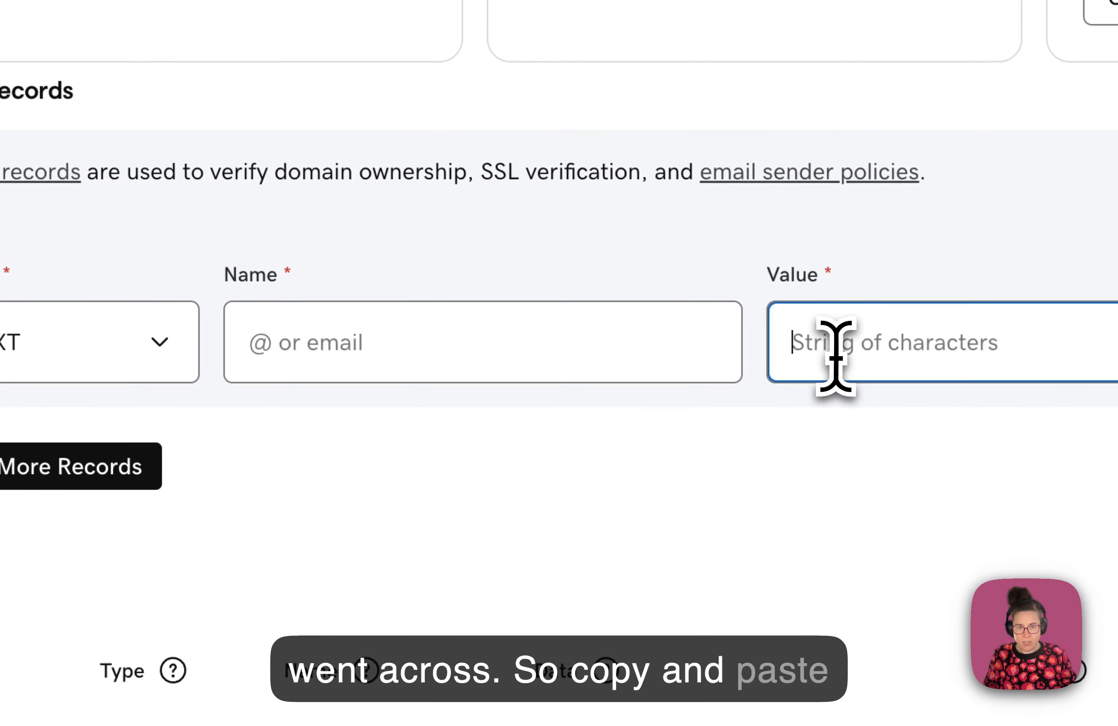
{"action": "key", "text": "super+v"}
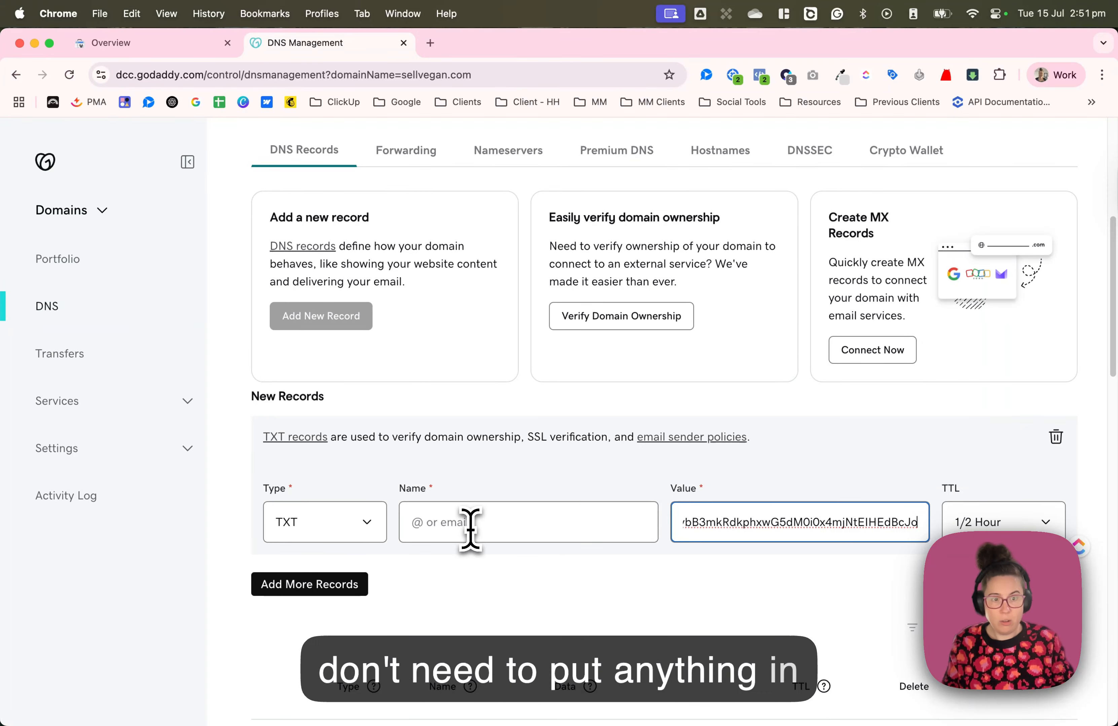
Step: Try to save the TXT record with a TTL of 1/2 Hour and no name
{"action": "scroll", "coordinate": [605, 534], "scroll_direction": "down", "scroll_amount": 5}
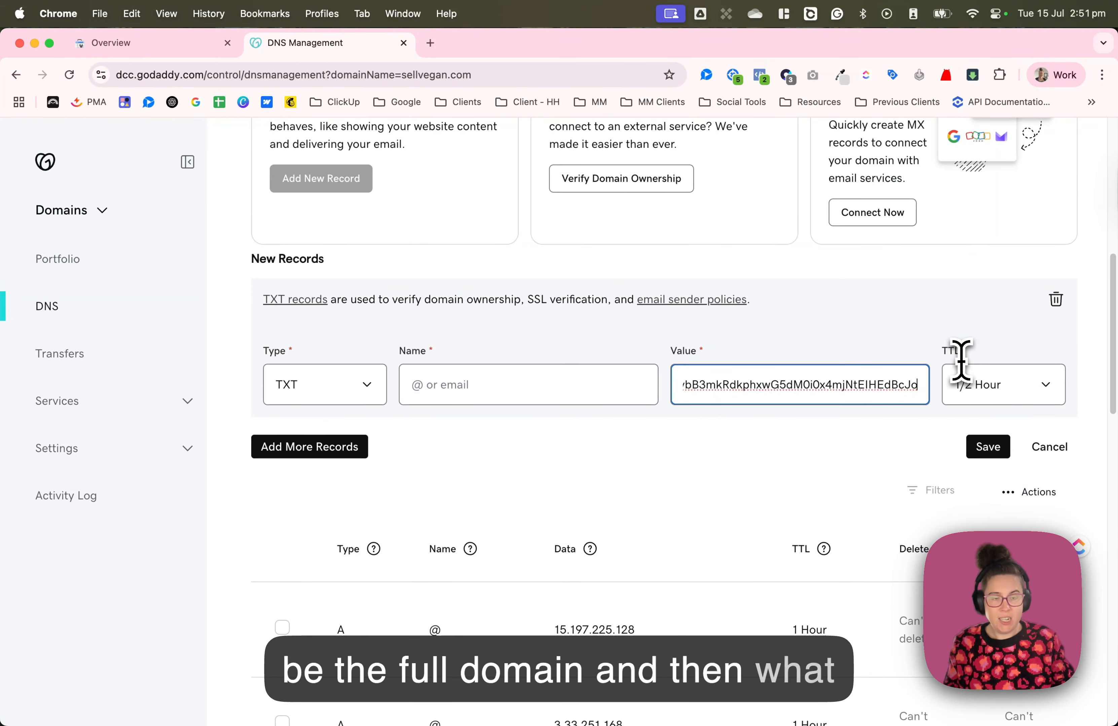
{"action": "left_click", "coordinate": [998, 391]}
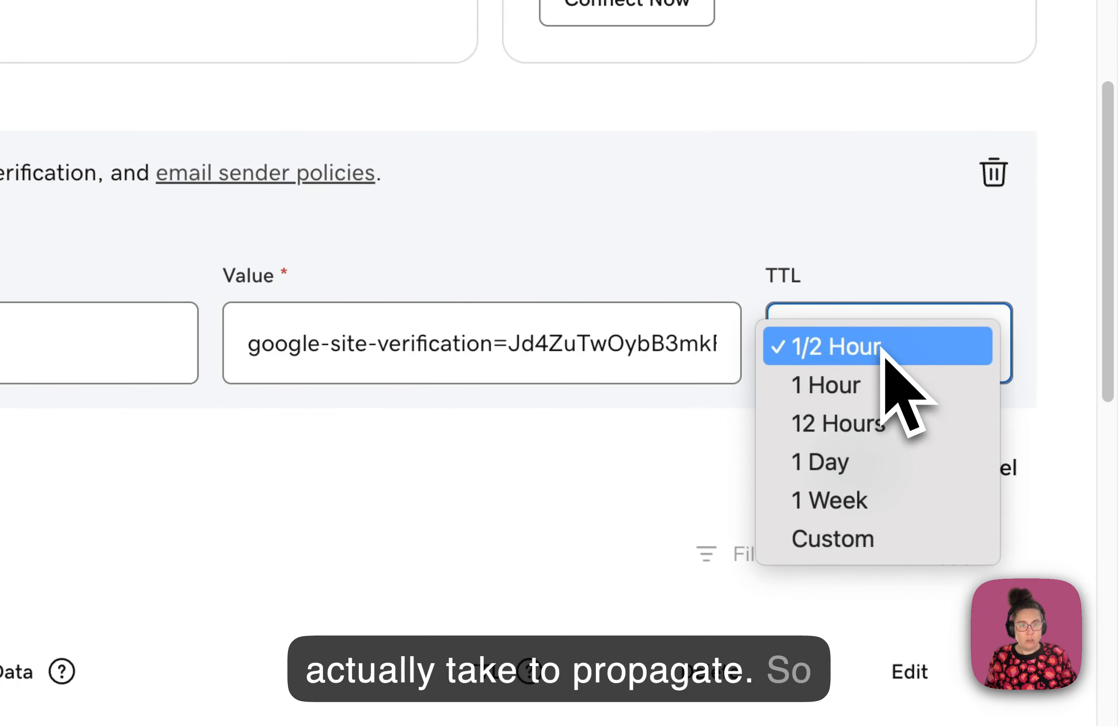
{"action": "left_click", "coordinate": [880, 261]}
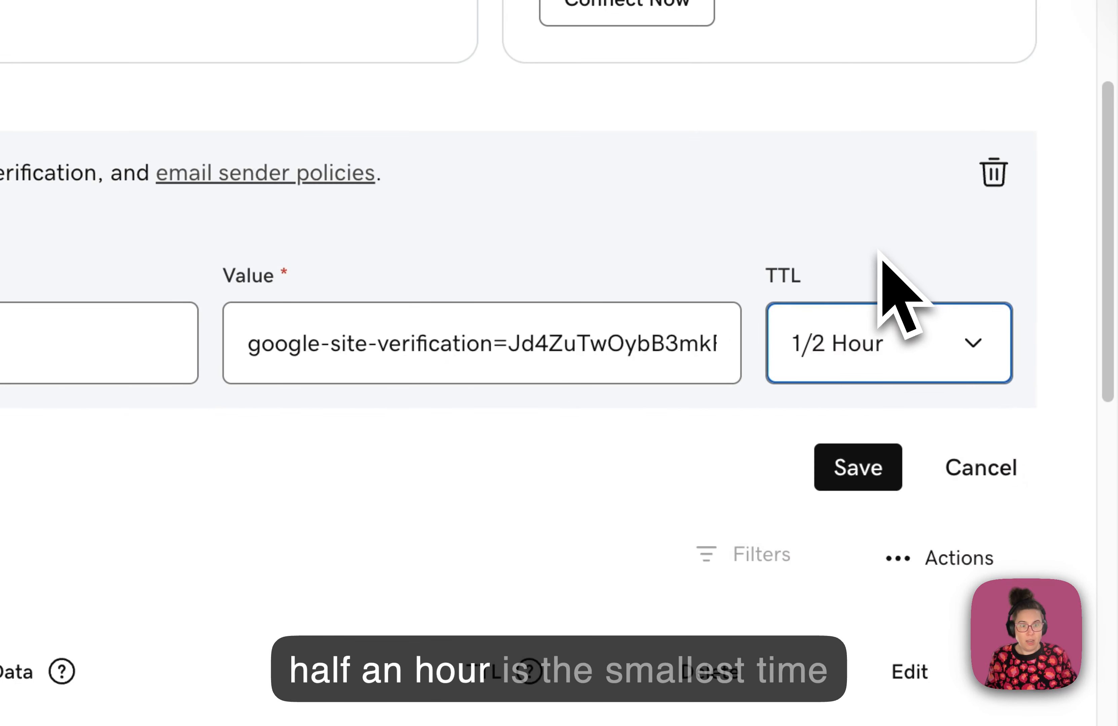
{"action": "left_click", "coordinate": [865, 474]}
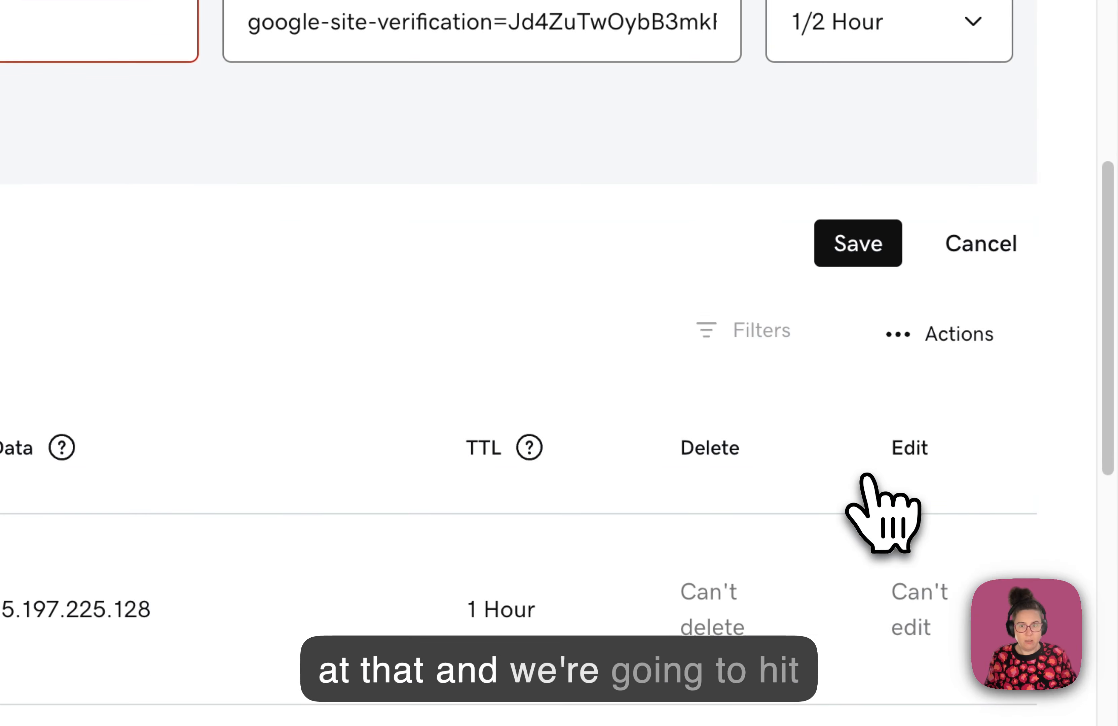
Step: Set the TXT record's name to @ and save the record
{"action": "left_click", "coordinate": [348, 201]}
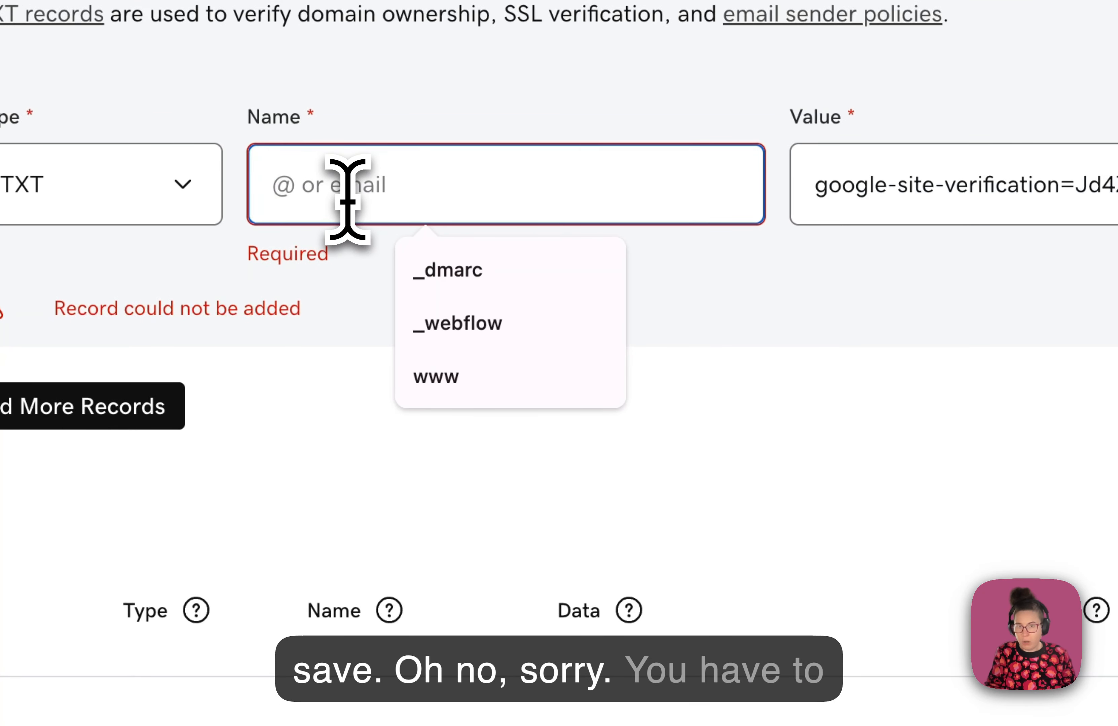
{"action": "type", "text": "@"}
{"action": "left_click", "coordinate": [499, 275]}
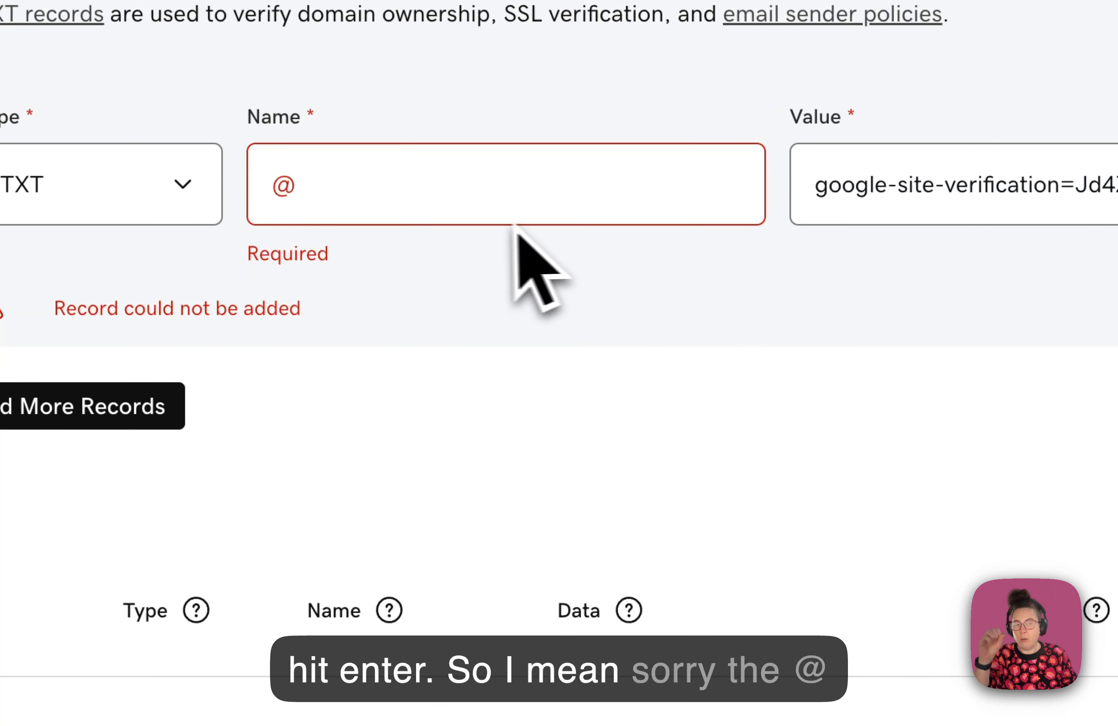
{"action": "left_click", "coordinate": [892, 420]}
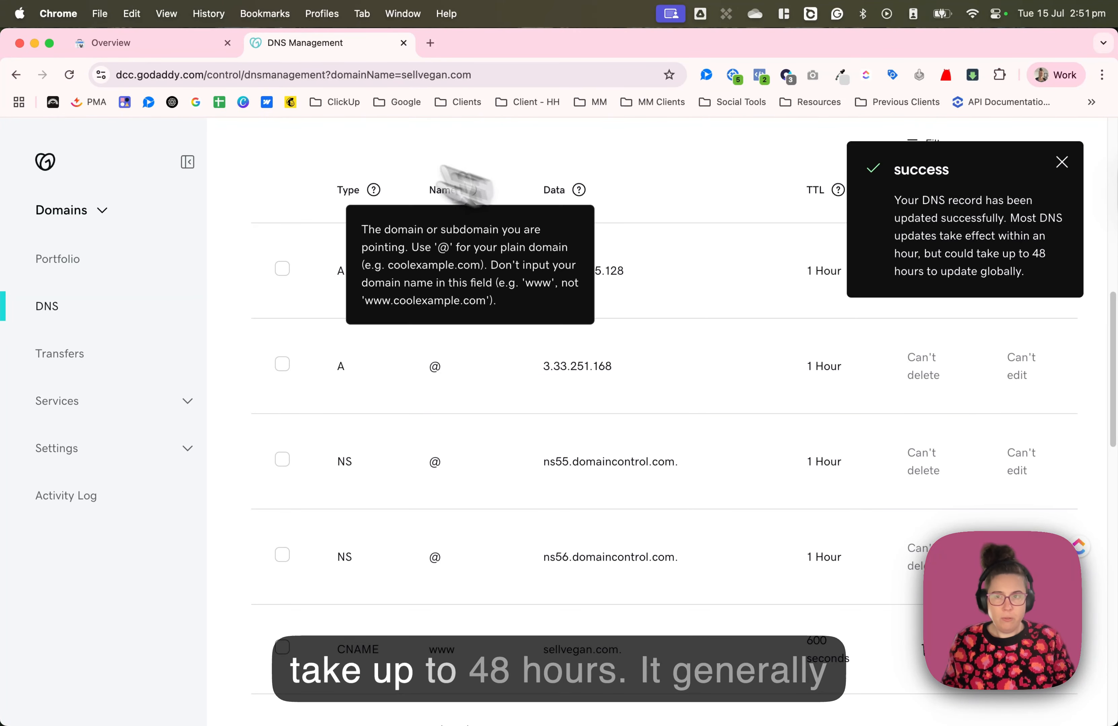
Step: Return to Search Console, verify ownership of sellvegan.com and go to the verified property
{"action": "left_click", "coordinate": [133, 61]}
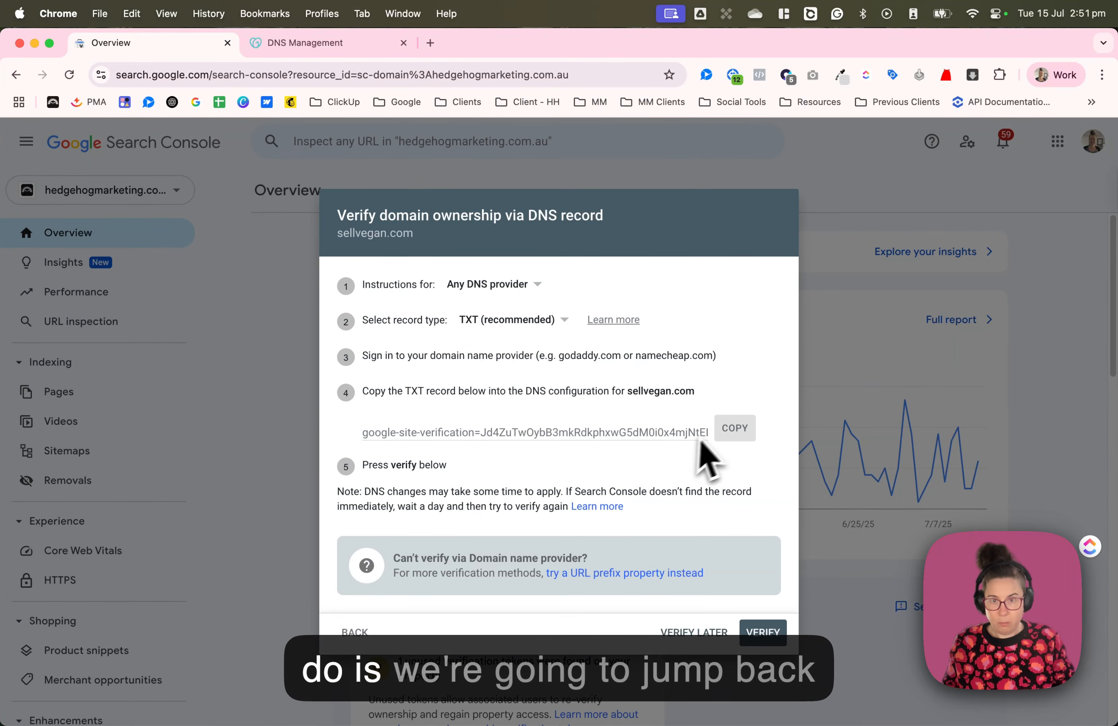
{"action": "left_click", "coordinate": [763, 633]}
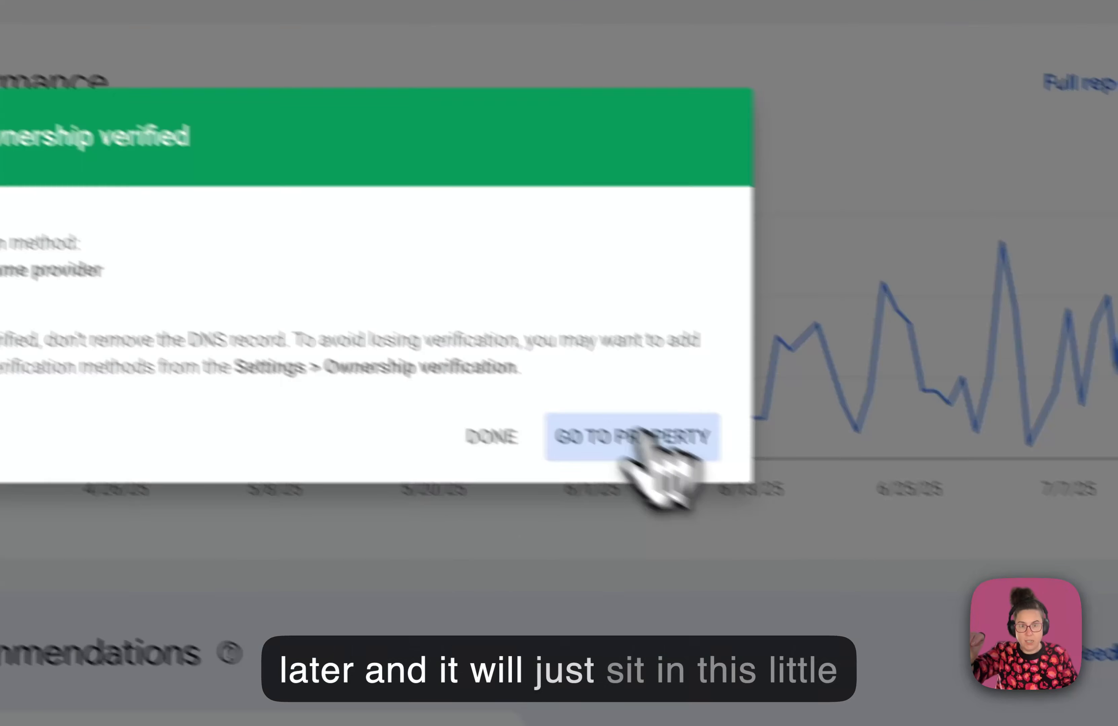
{"action": "left_click", "coordinate": [733, 503]}
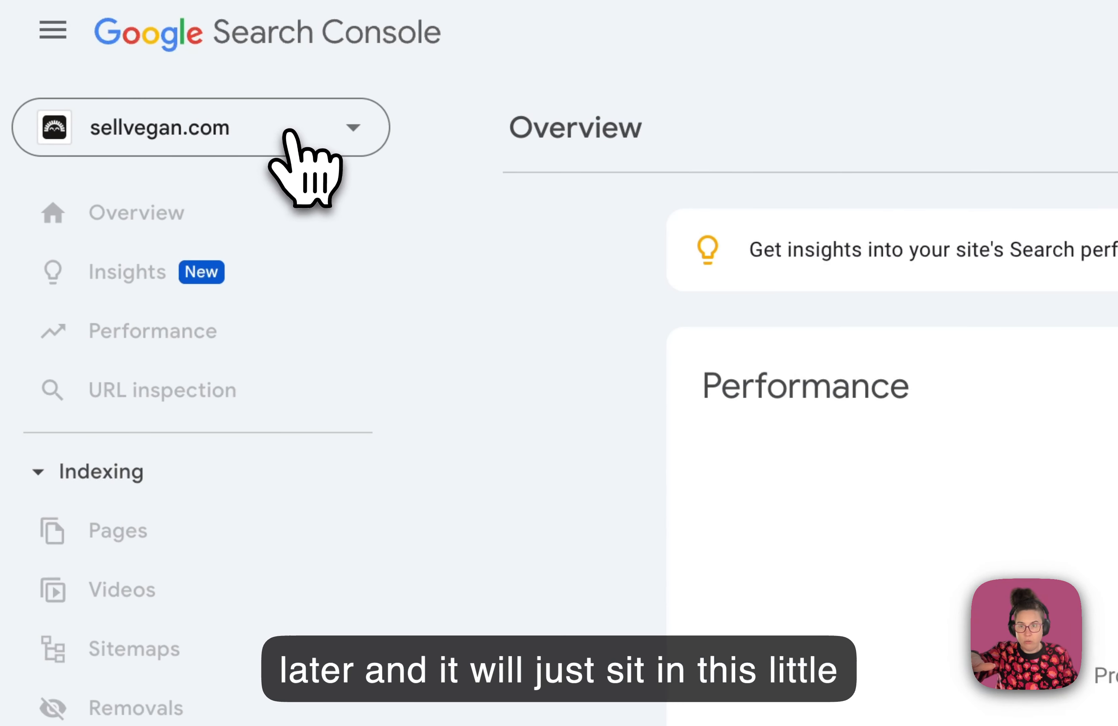
Step: Check the property list for sellvegan.com and close the list with that property's overview still open
{"action": "left_click", "coordinate": [250, 124]}
{"action": "left_click", "coordinate": [274, 135]}
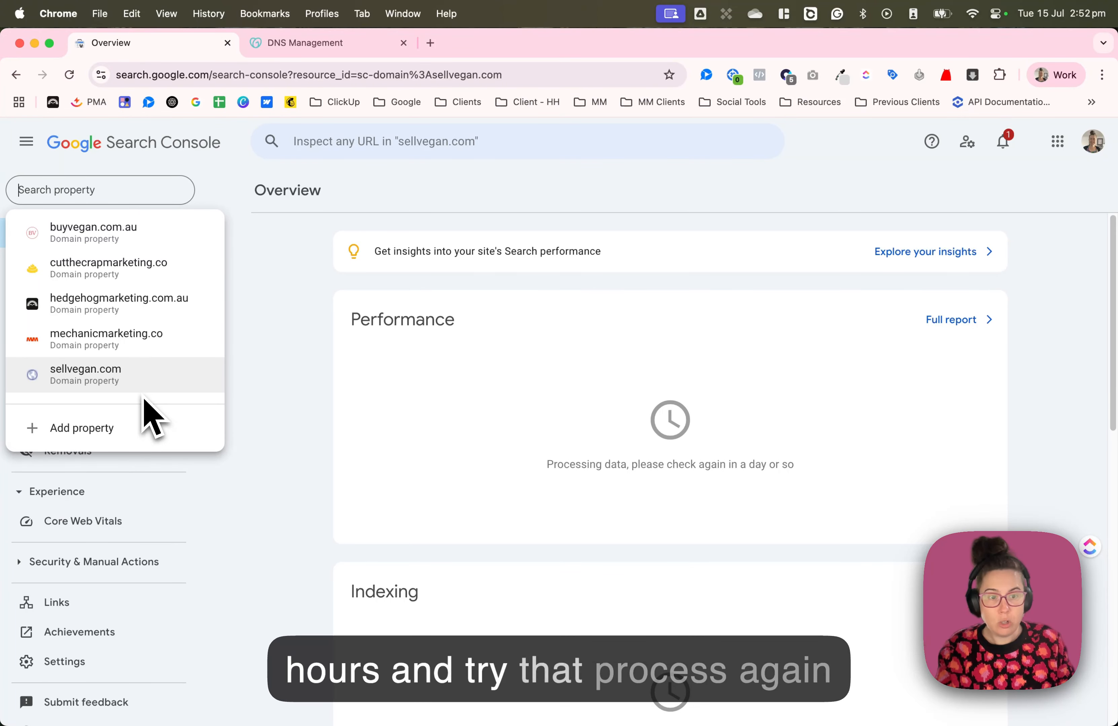
{"action": "left_click", "coordinate": [259, 411]}
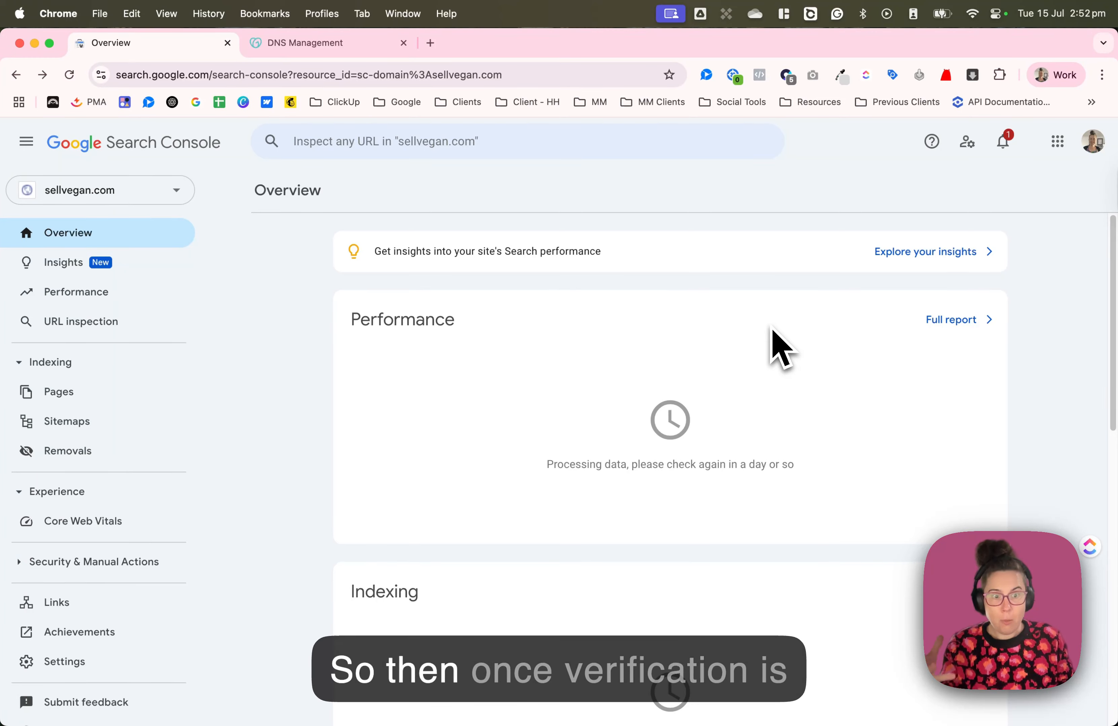